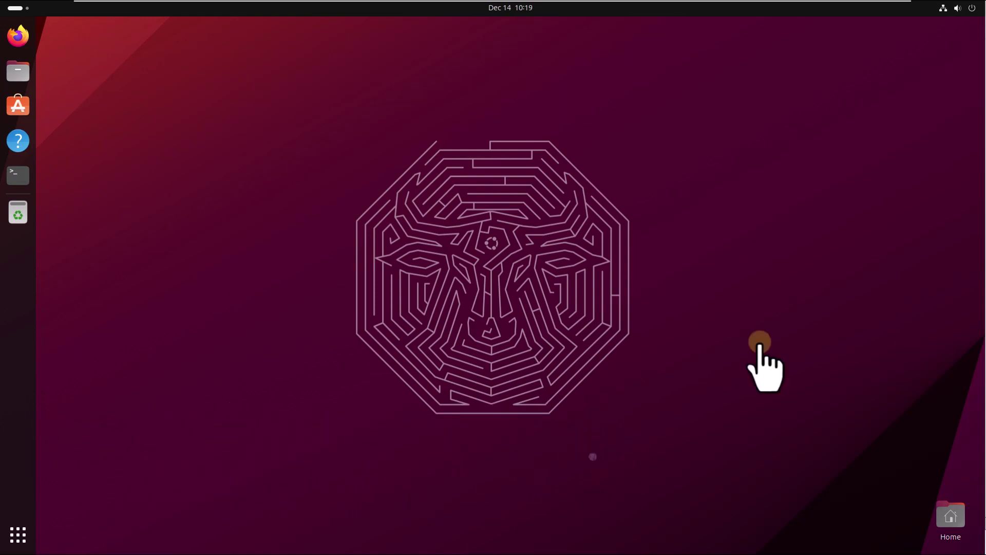
# - Dismiss the Software Updater prompt and search the applications for 'software'
pyautogui.click(20, 10)
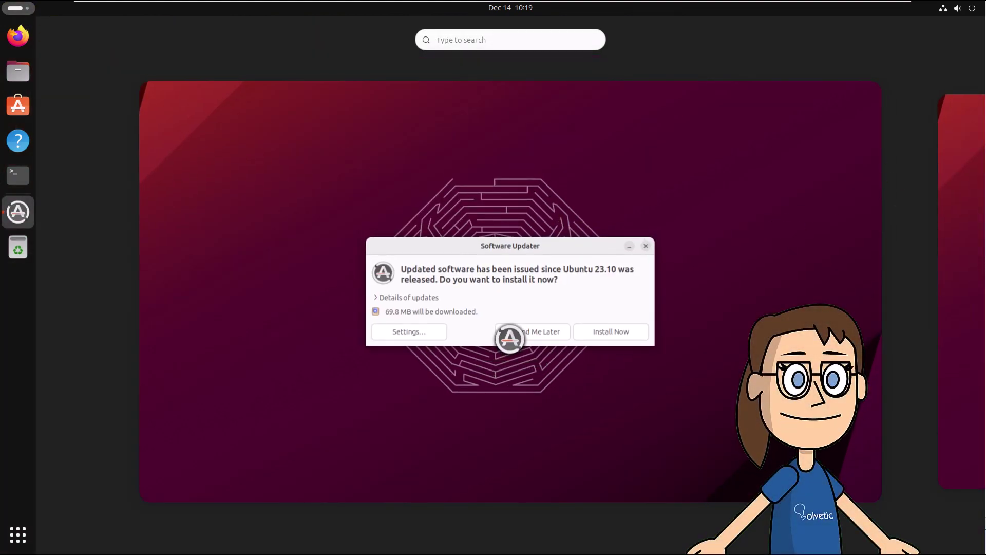
pyautogui.click(657, 236)
pyautogui.click(512, 39)
pyautogui.write('s')
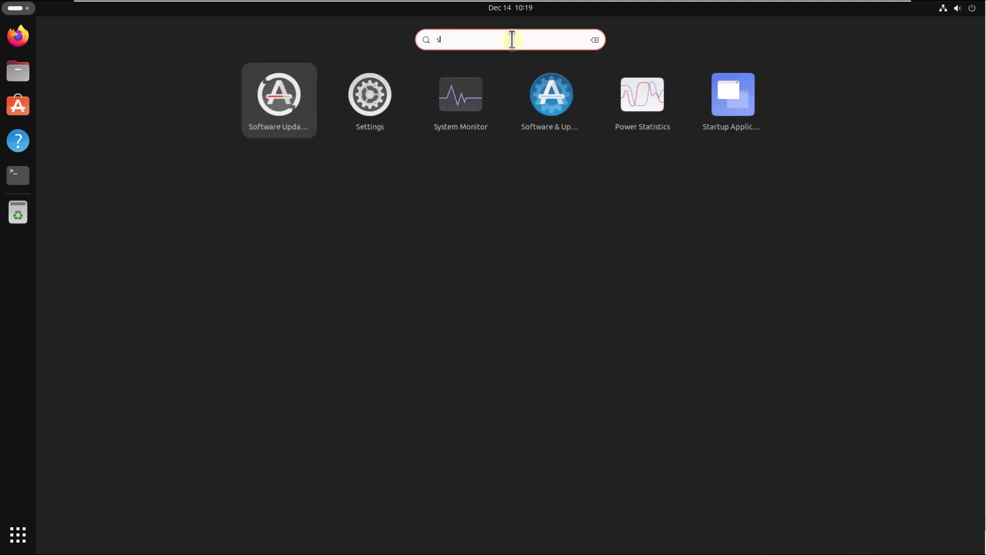
pyautogui.write('oftware')
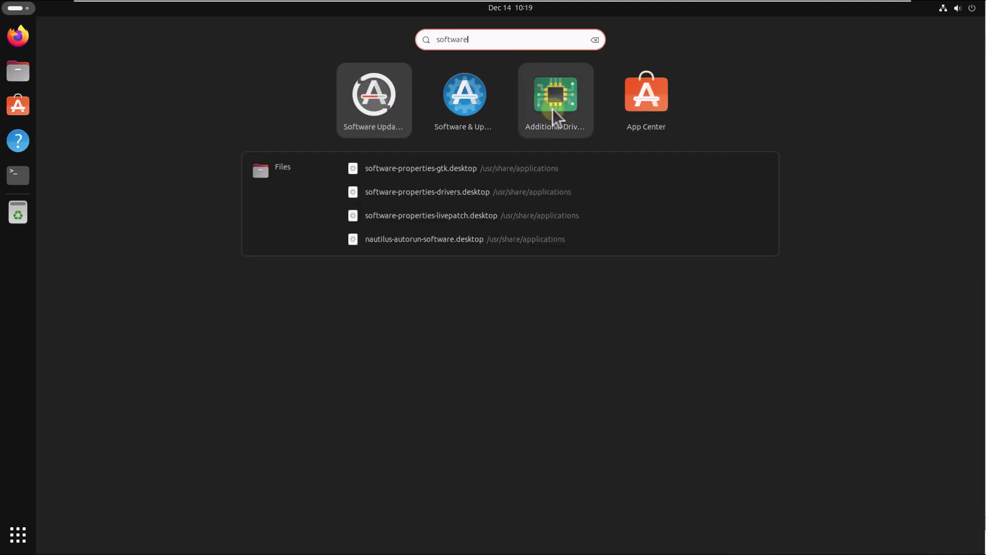
# - In Software & Updates, confirm Additional Drivers lists only the VMware SVGA II adapter, then close it
pyautogui.click(468, 99)
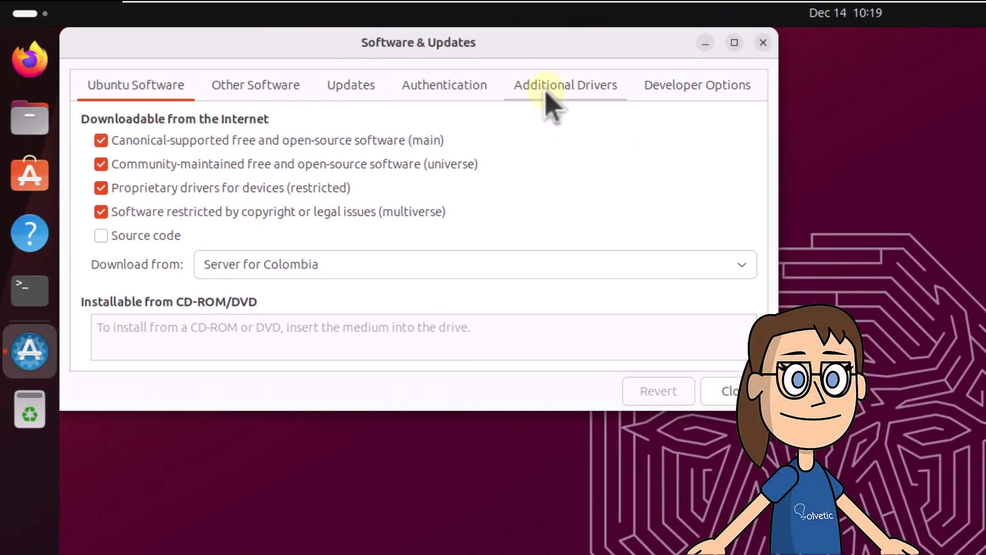
pyautogui.click(551, 105)
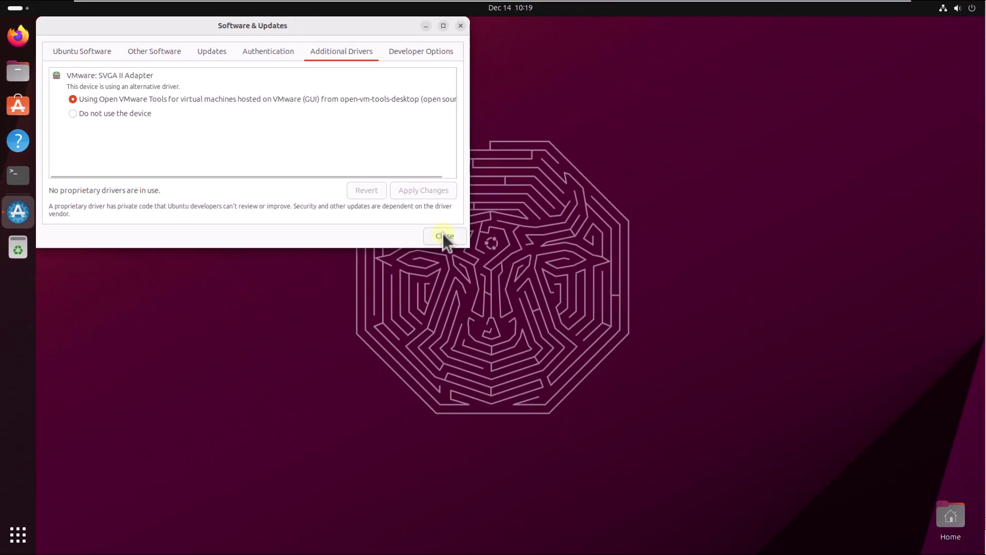
pyautogui.click(737, 391)
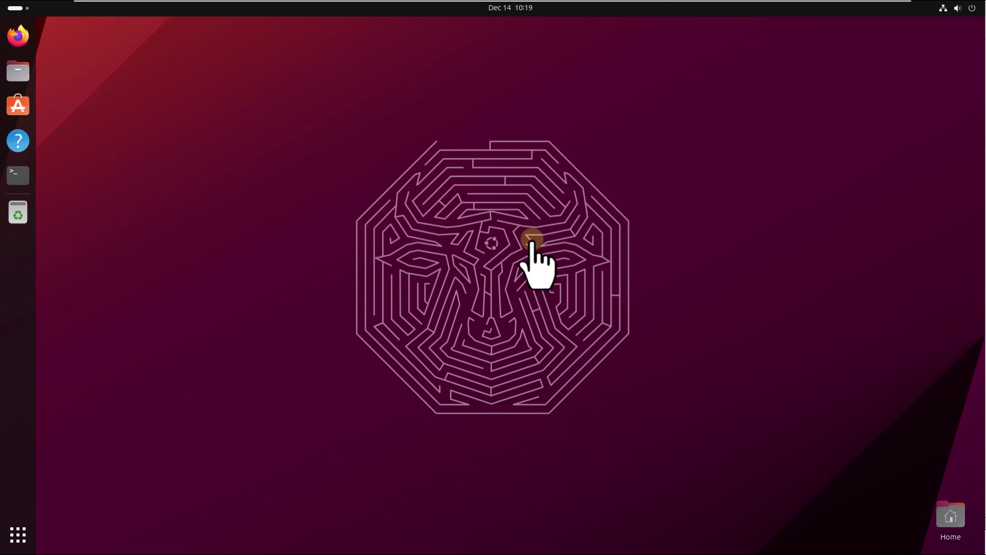
# - Run 'sudo lshw -class network' in a new terminal, showing the 79c970 Ethernet card and mt7601u wireless without link
pyautogui.hotkey('ctrl', 'alt', 't')
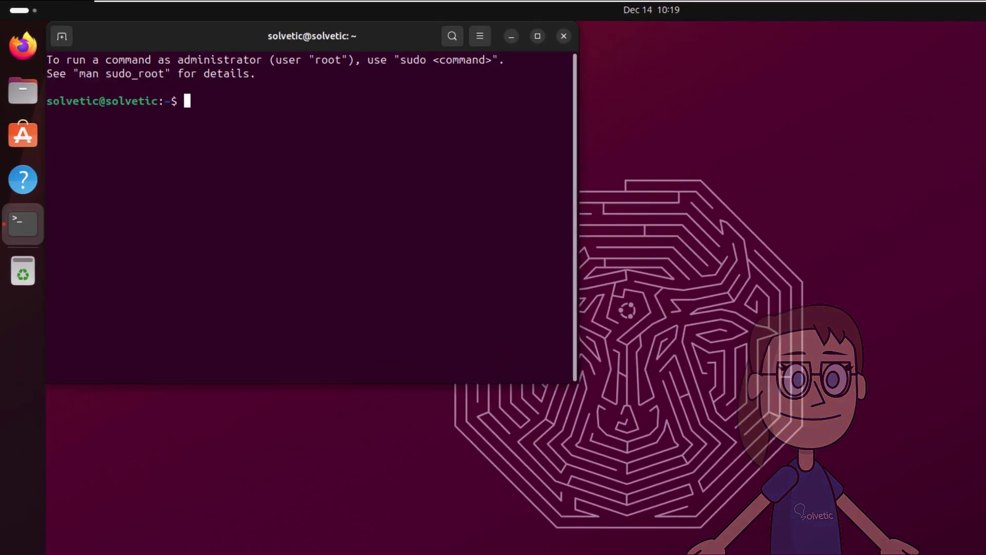
pyautogui.write('sudo lshw -')
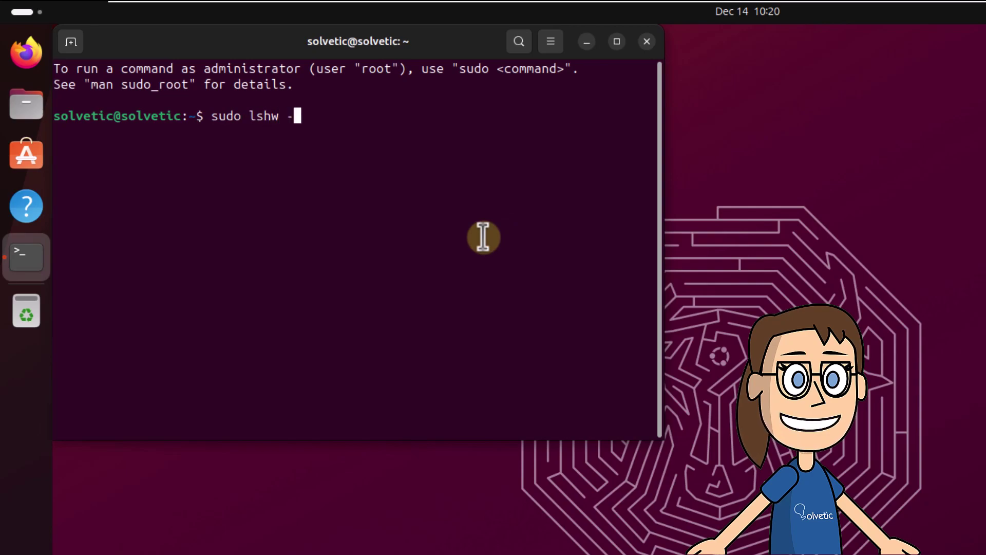
pyautogui.write('class network')
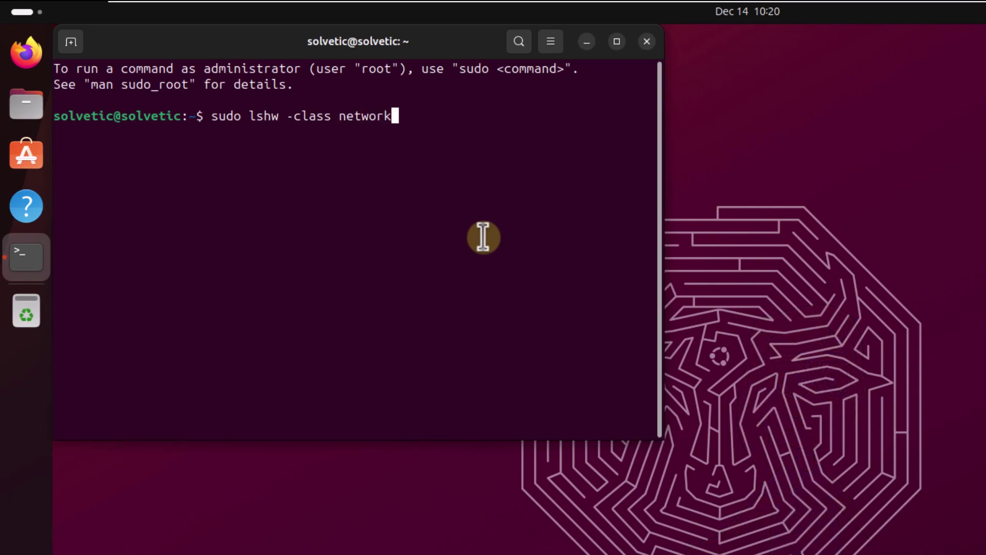
pyautogui.press('Return')
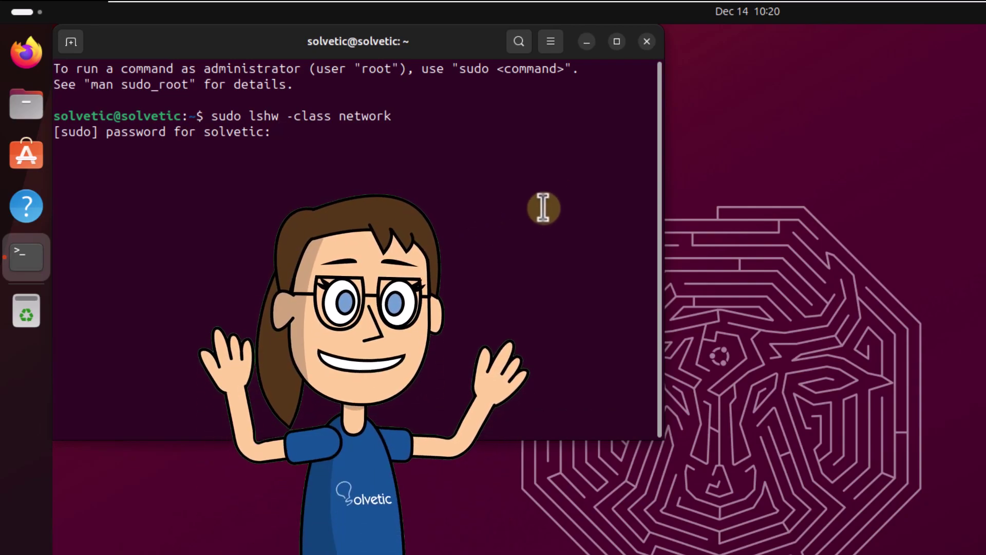
pyautogui.press('Return')
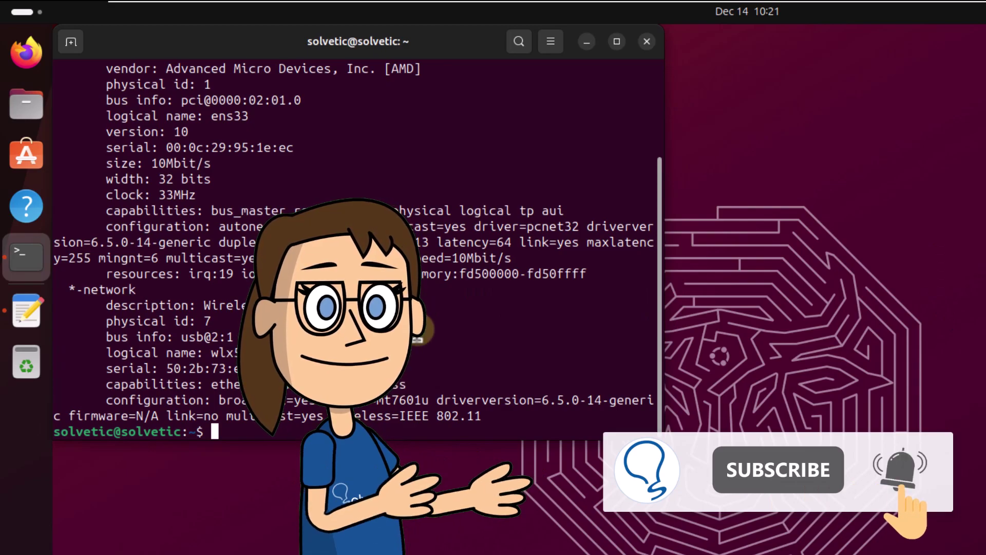
pyautogui.scroll(3, 176, 181)
pyautogui.doubleClick(176, 179)
pyautogui.scroll(-1, 176, 179)
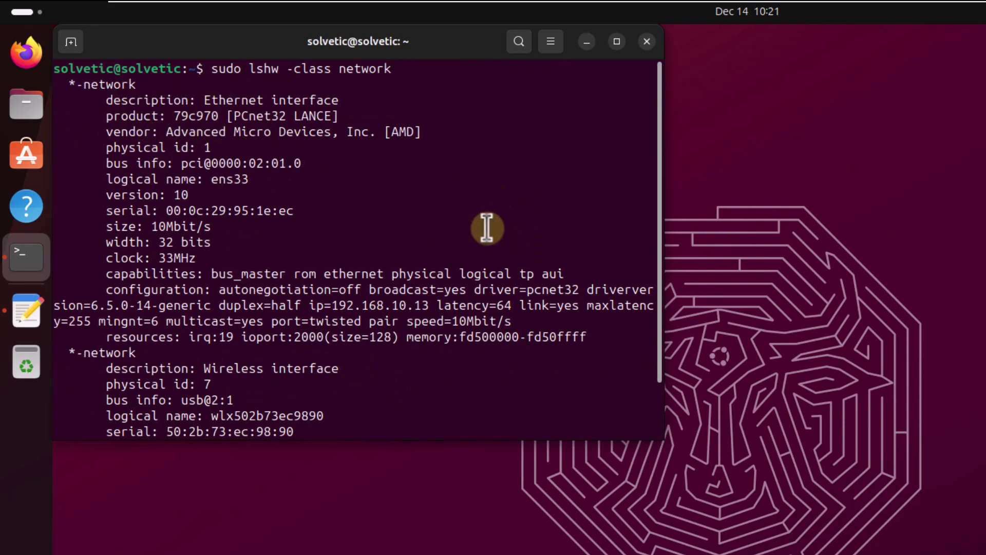
pyautogui.write('cl')
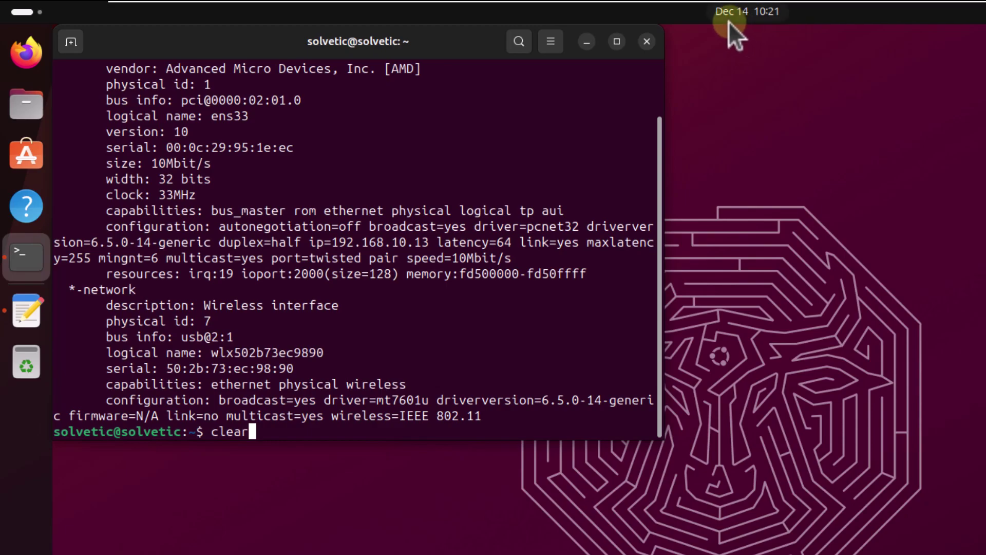
pyautogui.write('ear')
# - Move into /etc/pm/sleep.d, list 10_grub-common and 10_unattended-upgrades-hibernate, then clear the screen
pyautogui.press('Return')
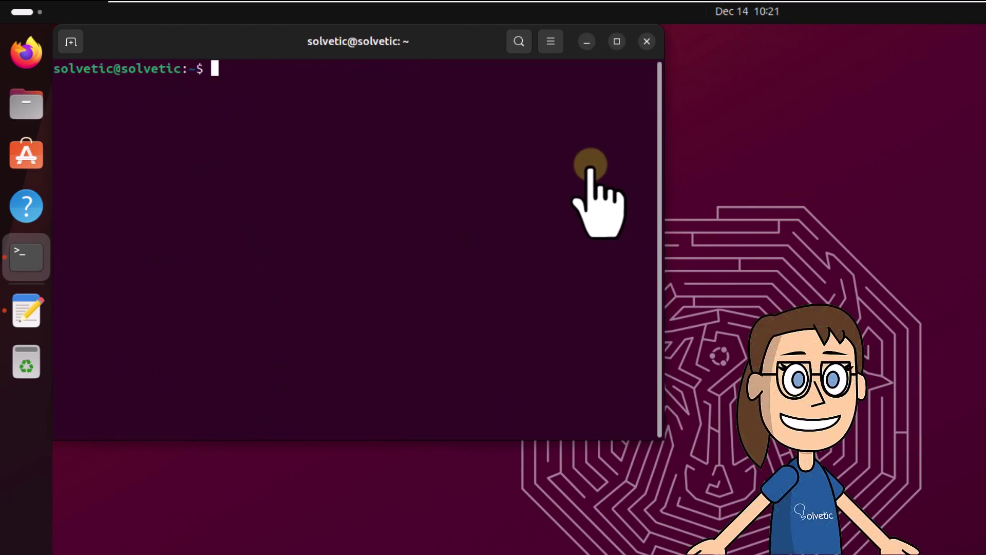
pyautogui.write('cd /et')
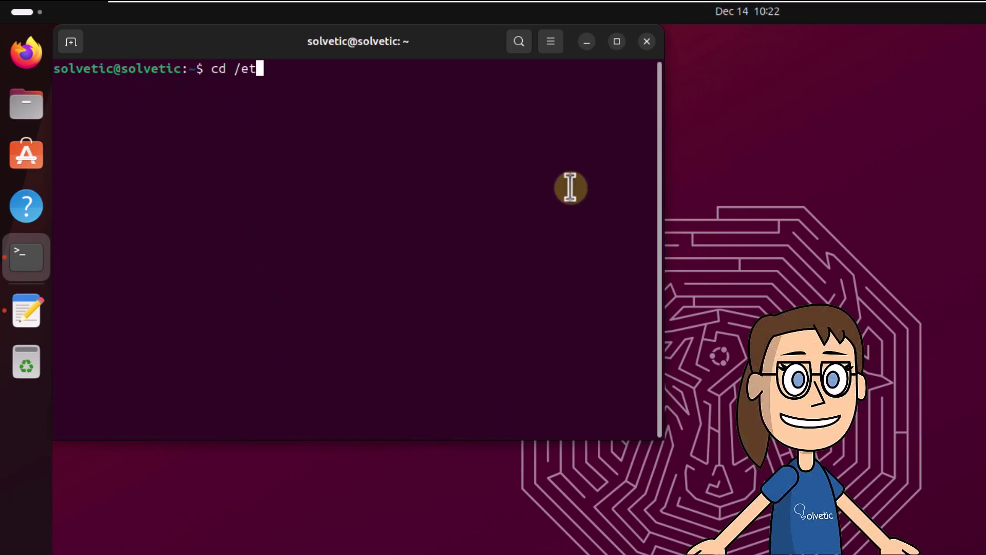
pyautogui.write('c/p')
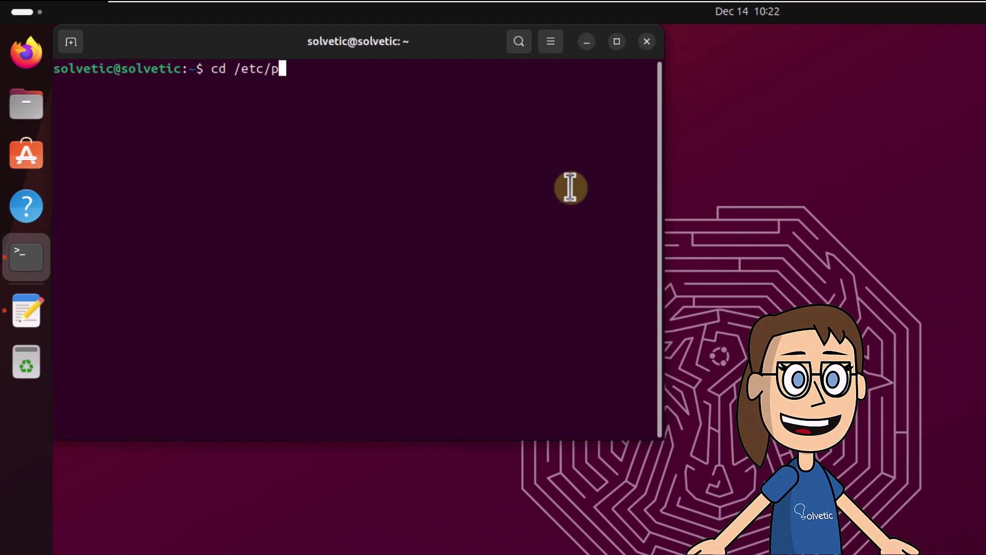
pyautogui.write('m/sleep.d/')
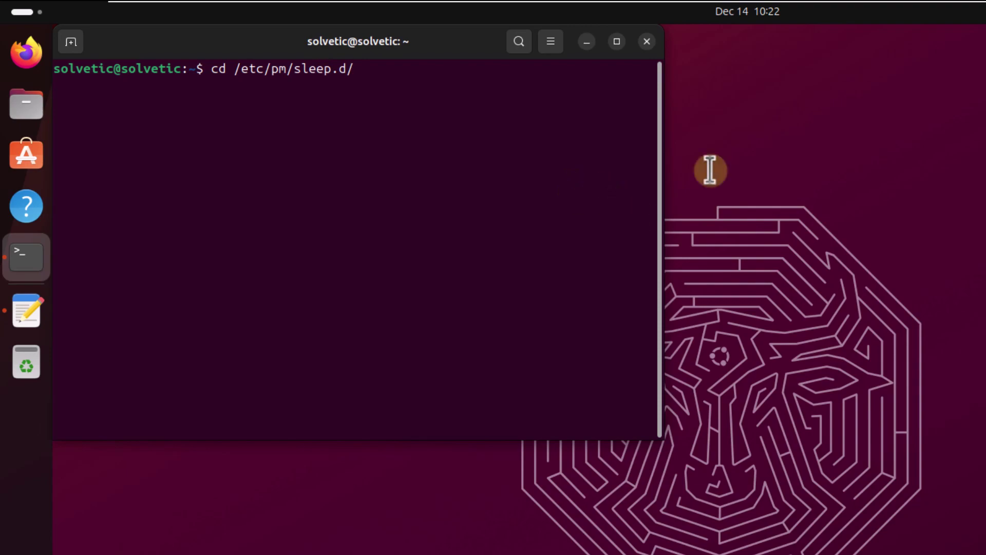
pyautogui.press('Return')
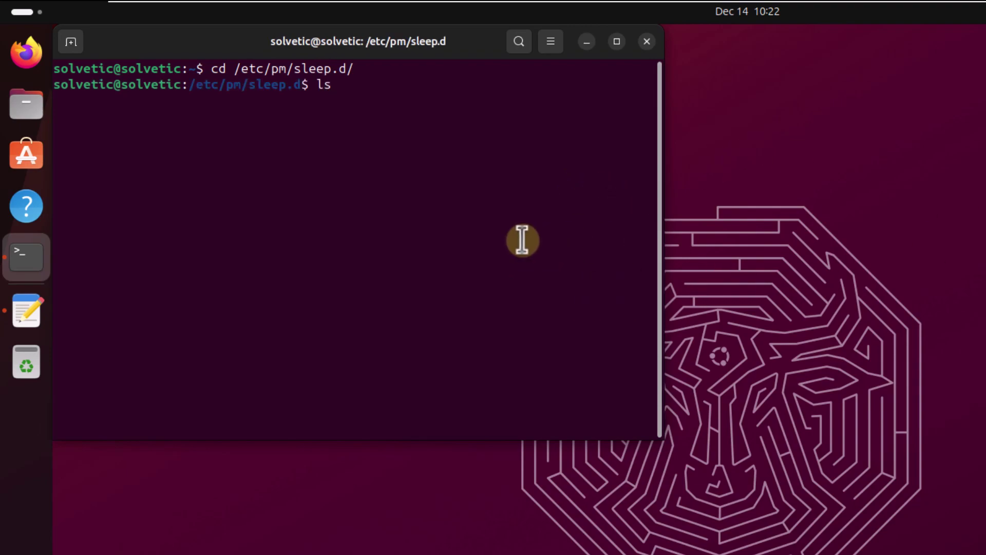
pyautogui.press('Return')
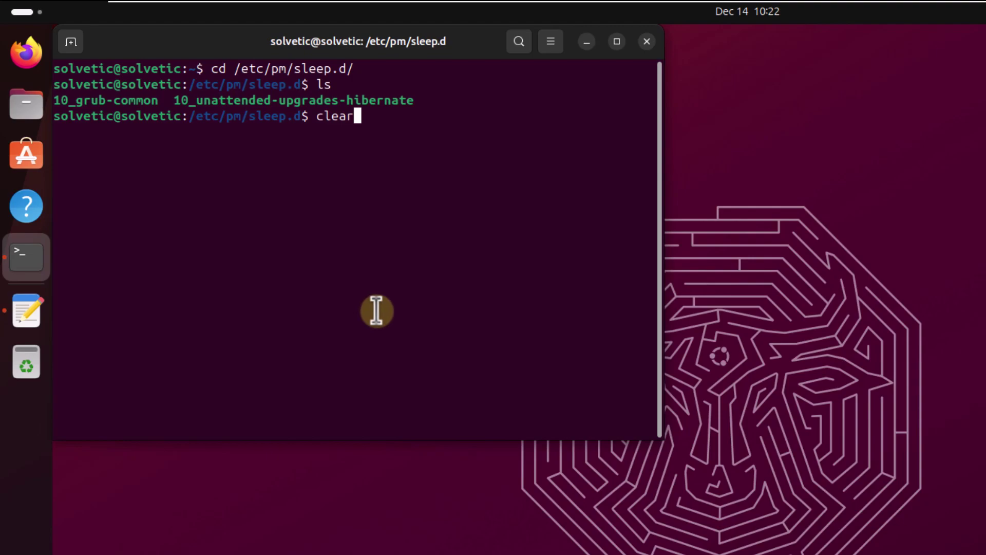
pyautogui.press('Return')
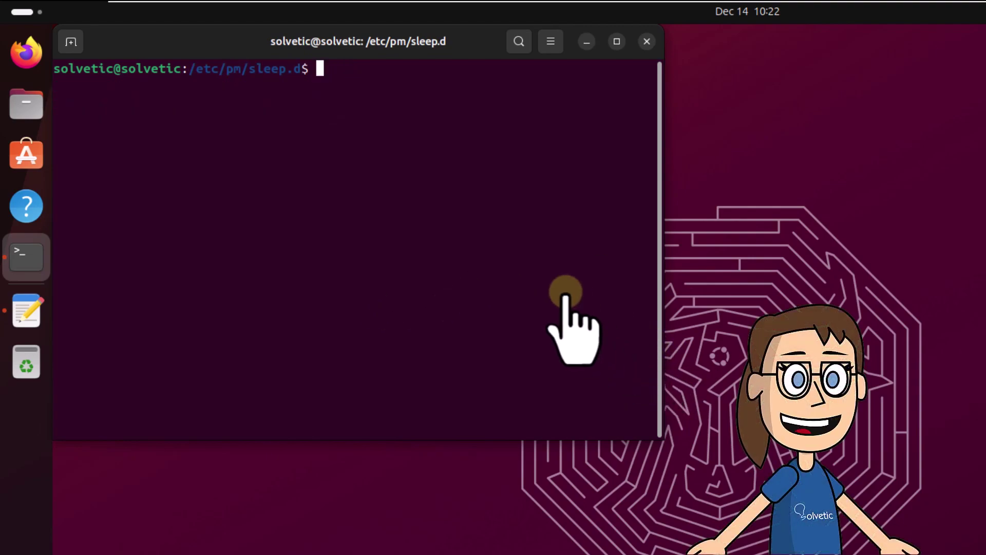
# - Create an empty config file with 'sudo touch config' and list the folder again
pyautogui.write('sudo t')
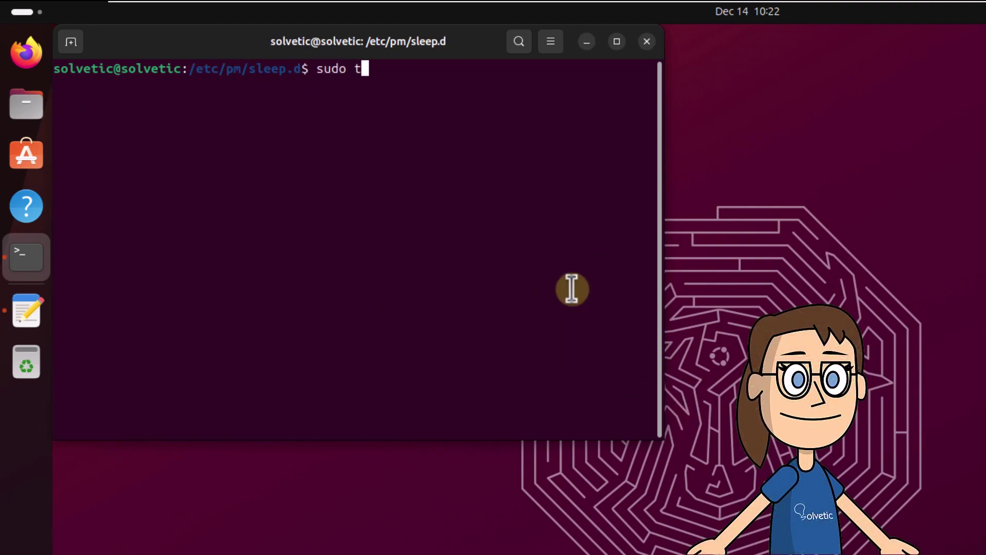
pyautogui.write('ouch config')
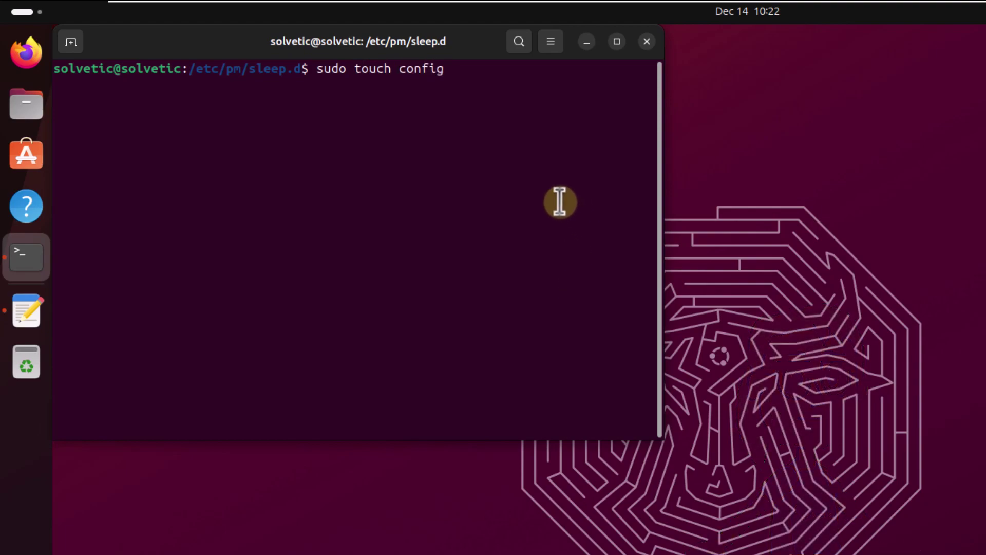
pyautogui.press('Return')
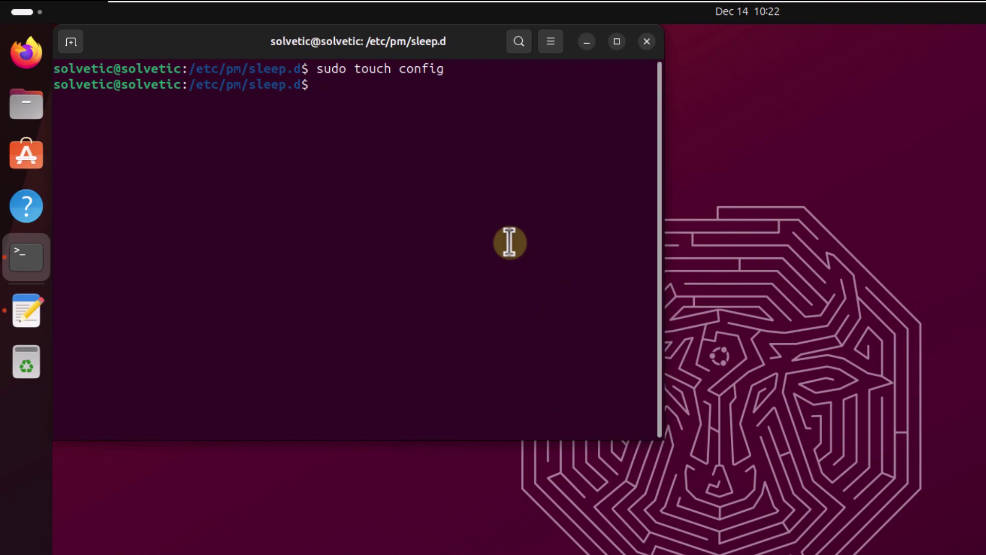
pyautogui.write('ls')
pyautogui.press('Return')
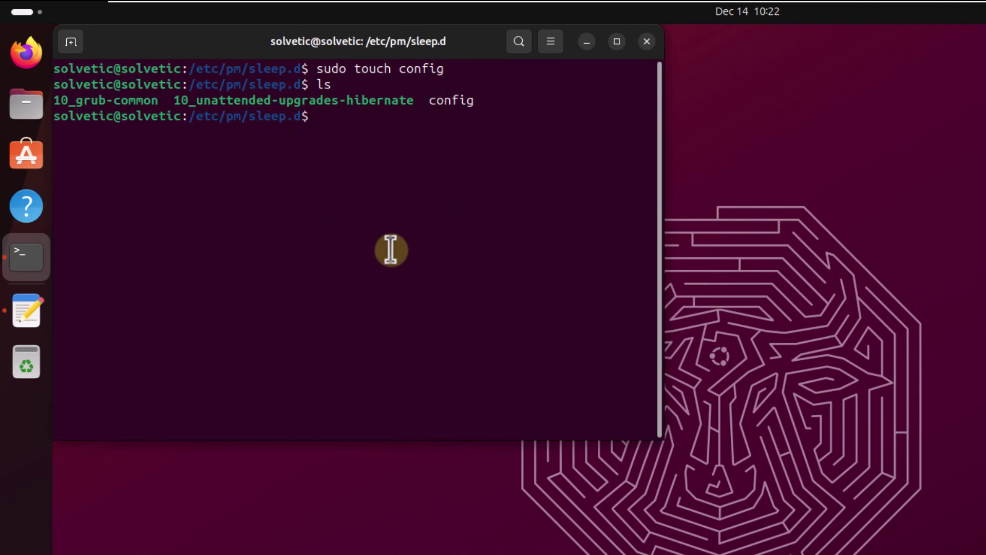
# - Clear the screen and try 'sudo gedit config', which fails with gedit command not found
pyautogui.write('clear')
pyautogui.press('Return')
pyautogui.write('sudo gedit ')
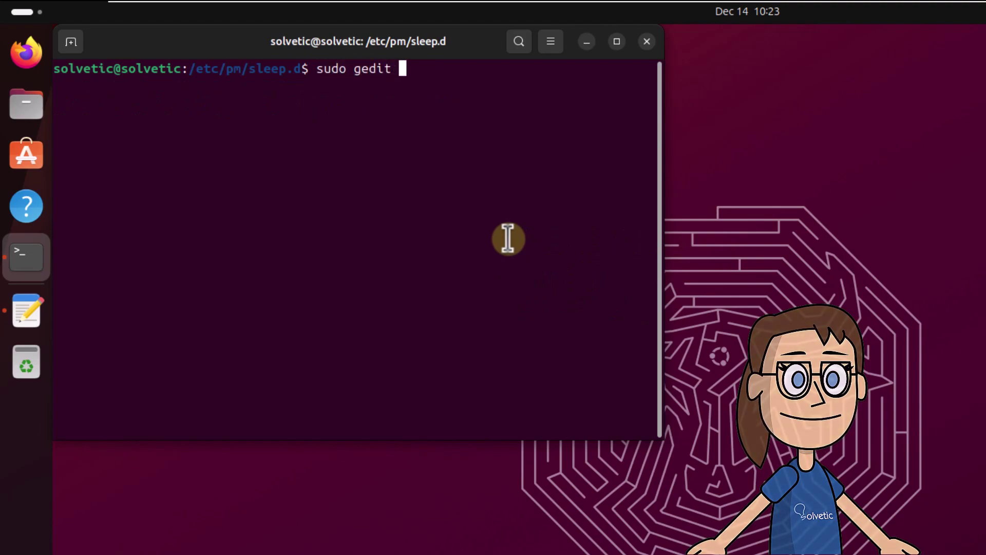
pyautogui.write('config')
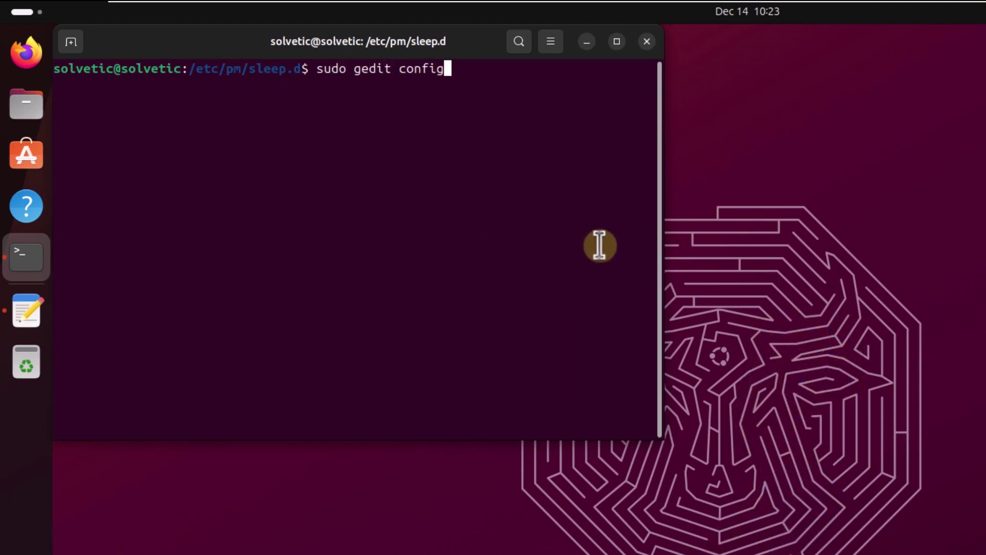
pyautogui.press('Return')
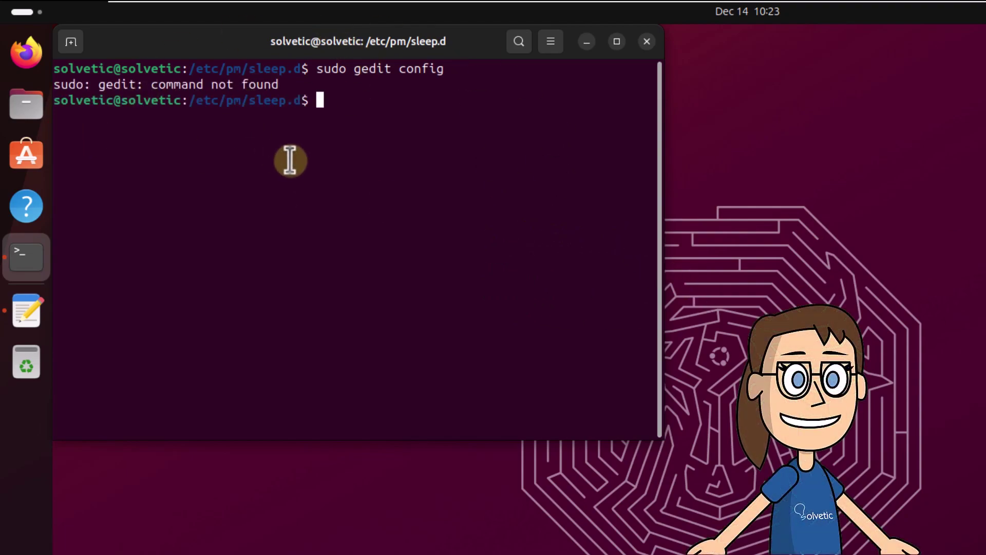
# - Install gedit 44.2-1 with 'sudo apt install gedit', clearing the screen before and after
pyautogui.write('clear')
pyautogui.press('Return')
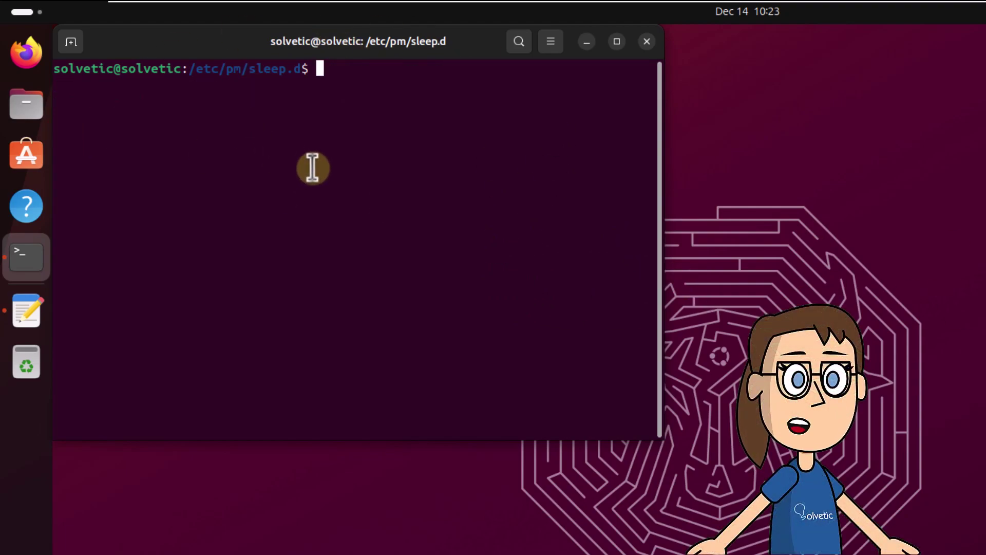
pyautogui.write('sudo ')
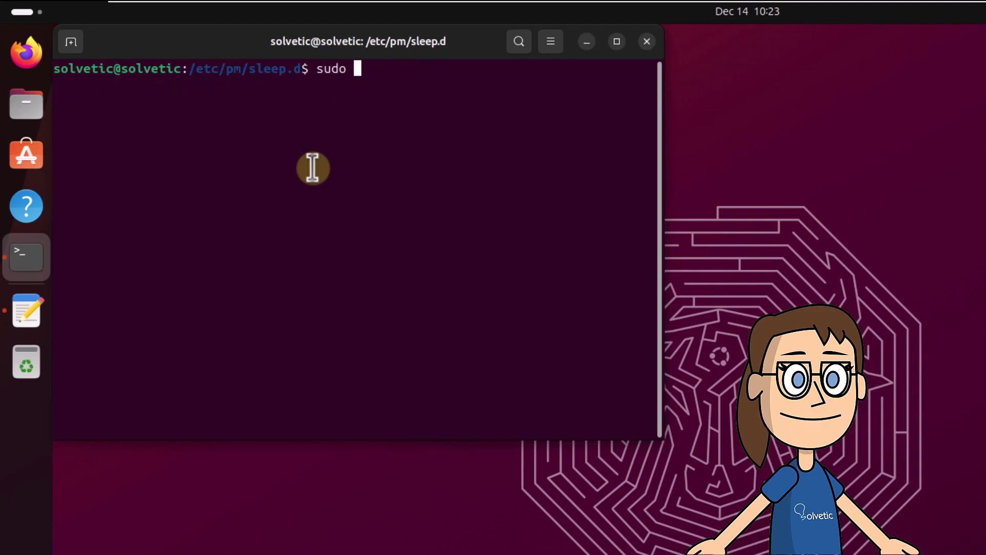
pyautogui.write('apt install')
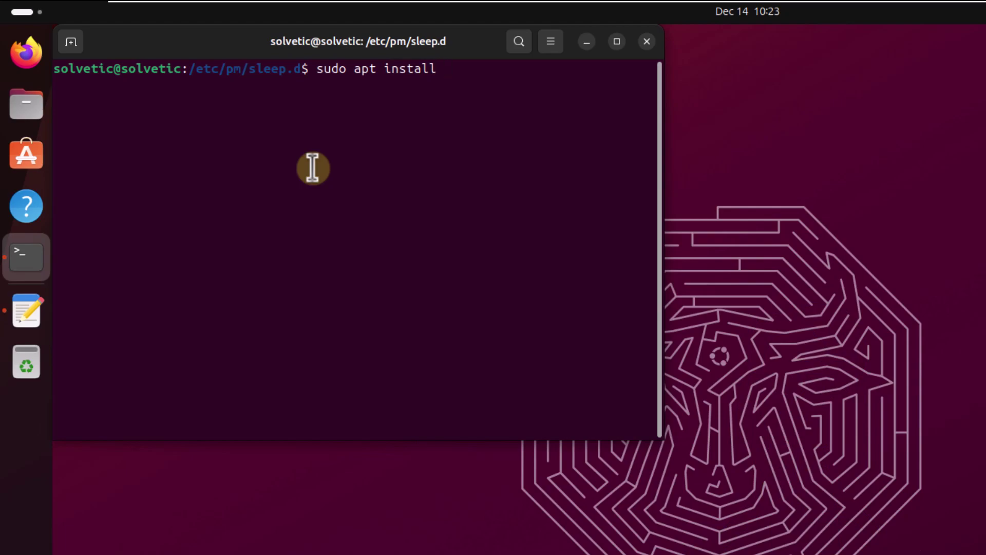
pyautogui.write(' gedit')
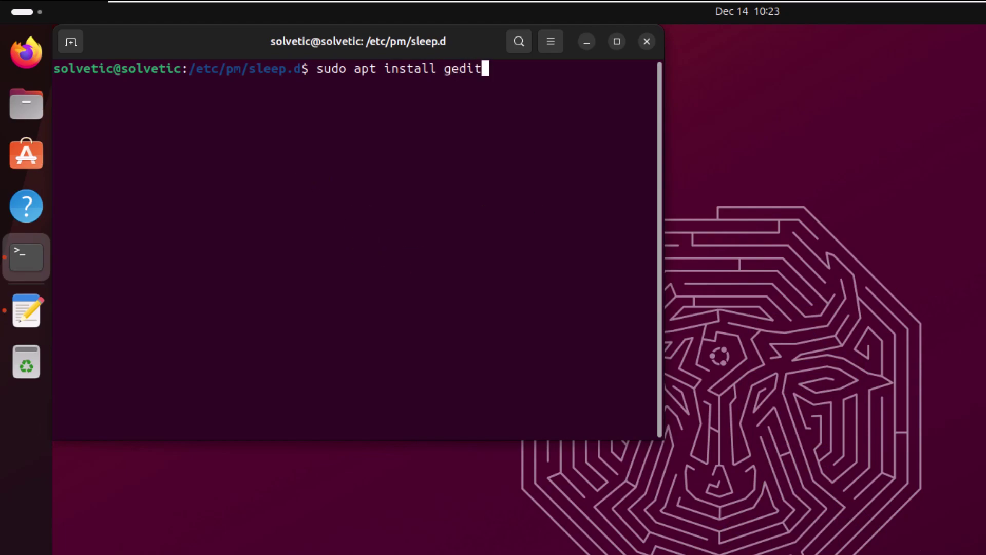
pyautogui.press('Return')
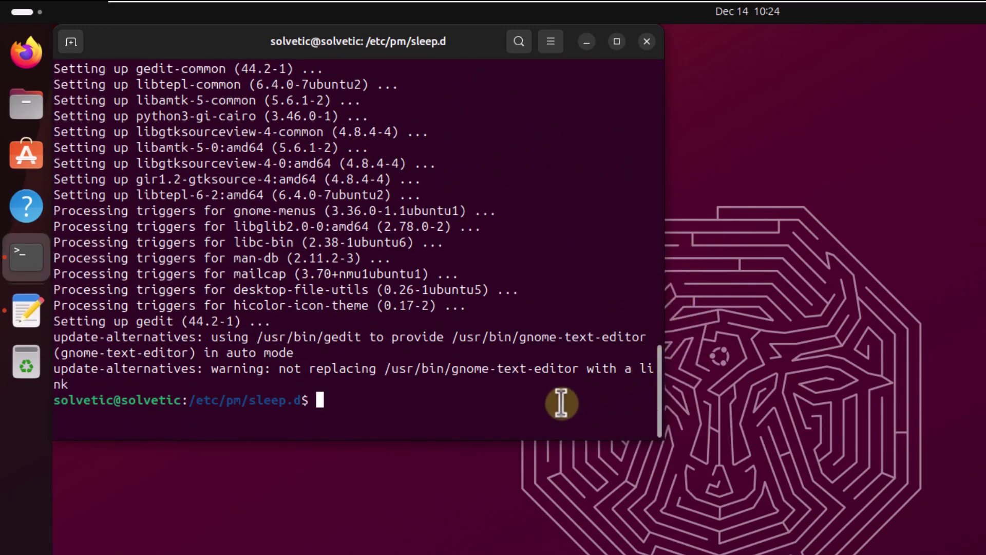
pyautogui.press('Return')
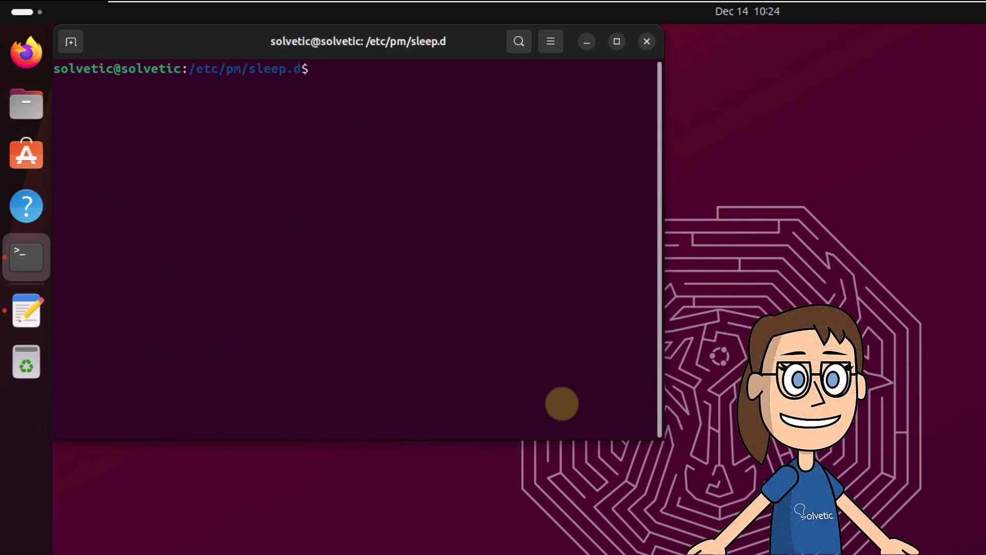
# - Open config in gedit as administrator, paste SUSPEND_MODULES="79c970" on line 1 and save it
pyautogui.write('sudo gedit config')
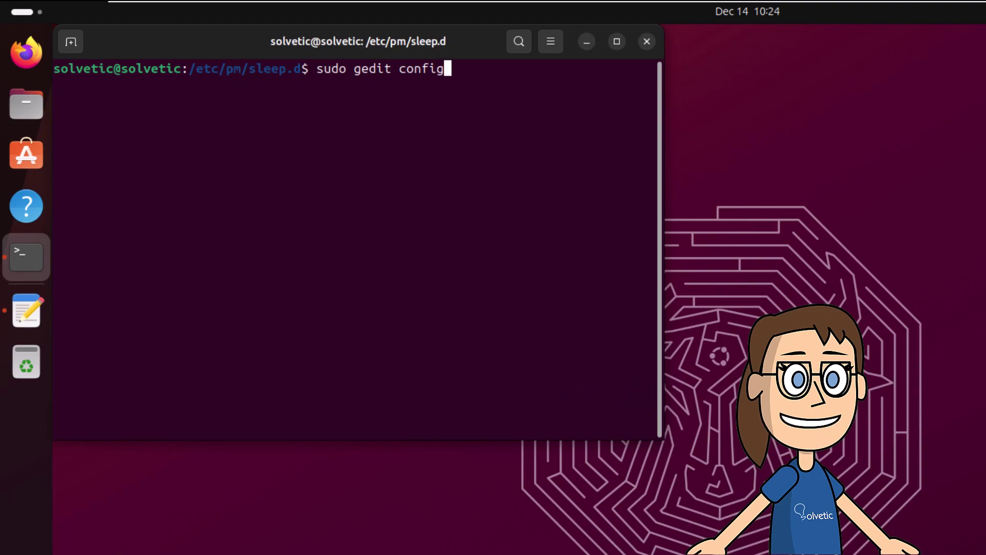
pyautogui.press('Return')
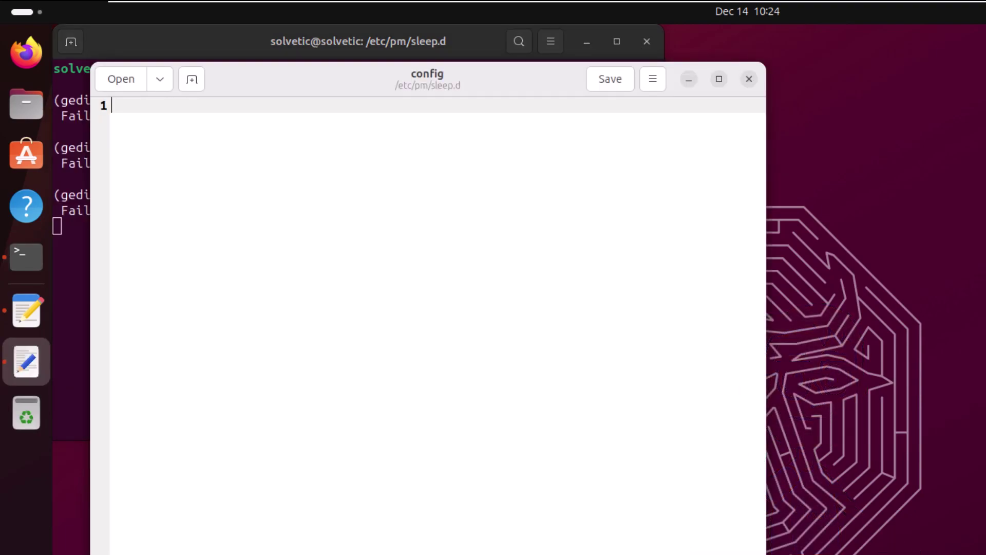
pyautogui.write('SUSPEND_MODULES="79c970"')
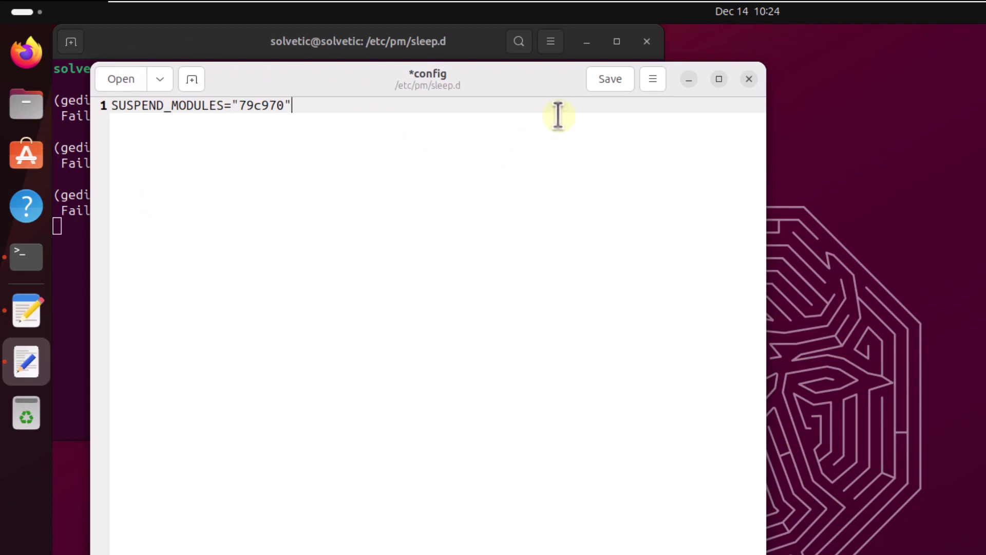
pyautogui.click(605, 81)
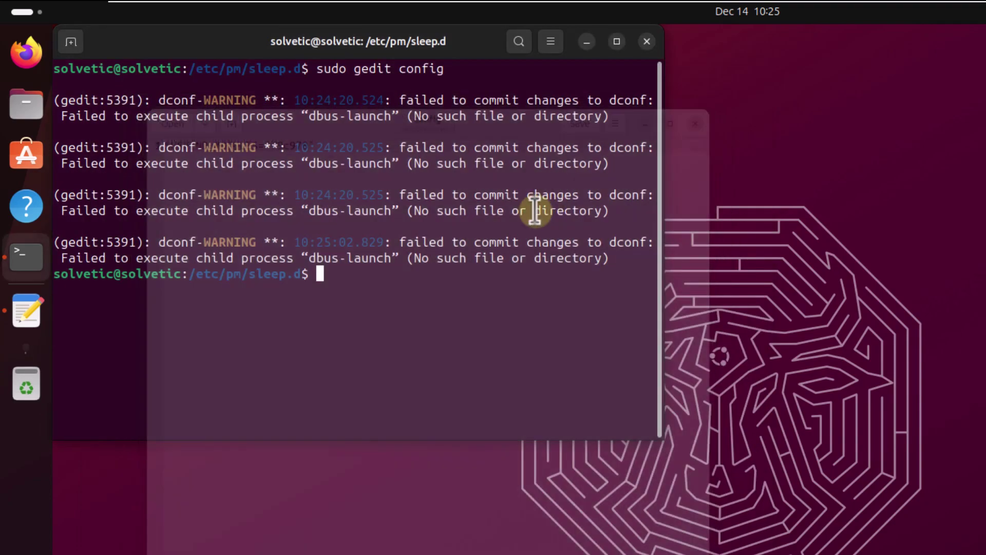
# - Write "options 79c970 fwlps=N" to /etc/modprobe.d/79c970.conf via sudo tee, then clear the screen
pyautogui.write('clear')
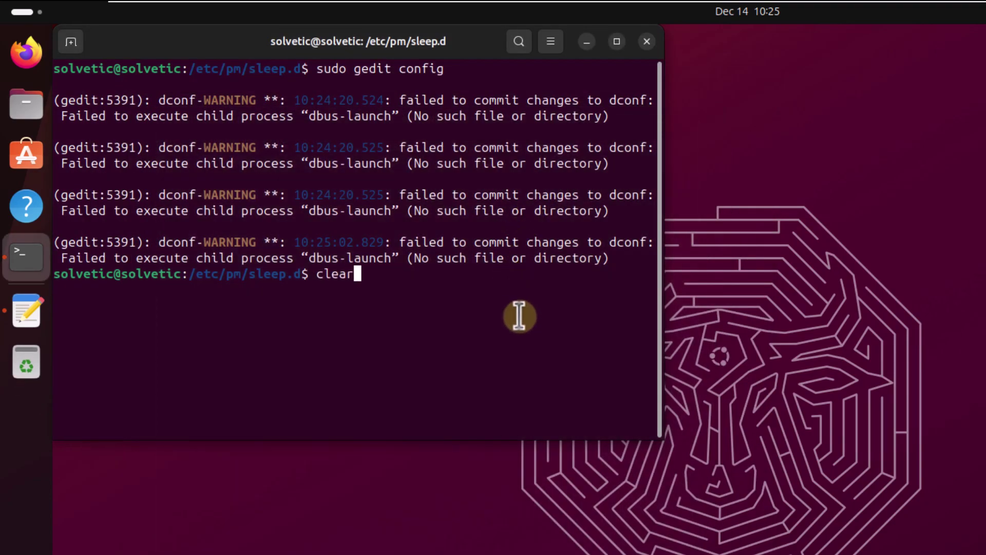
pyautogui.press('Return')
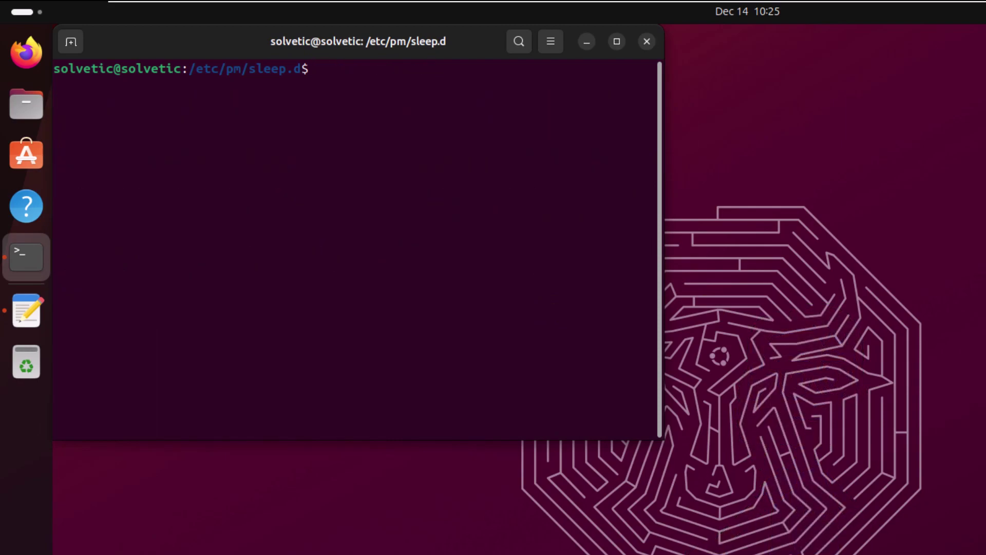
pyautogui.write('sudo echo "options 79c970 fwlps=N" | sudo tee /etc/modprobe.d/79c970.conf')
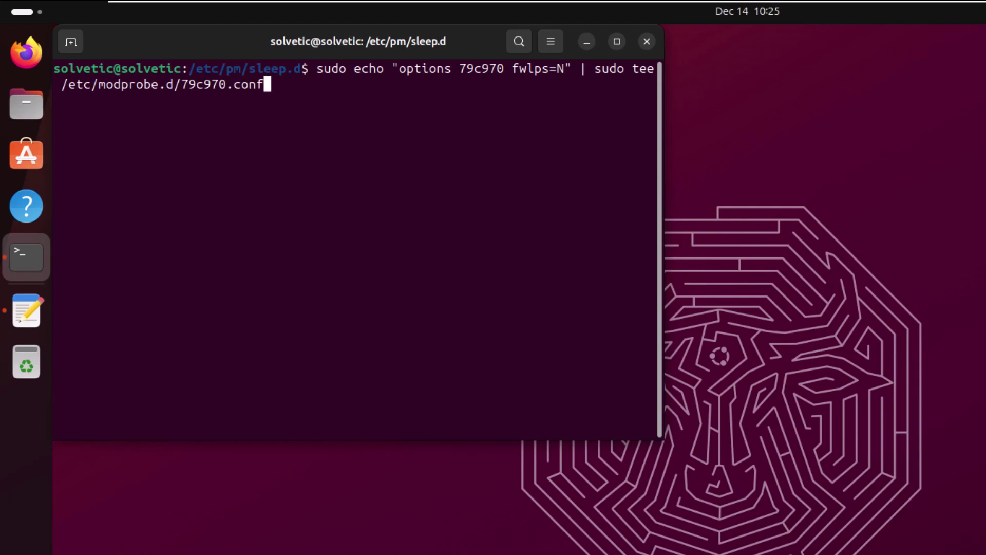
pyautogui.press('Return')
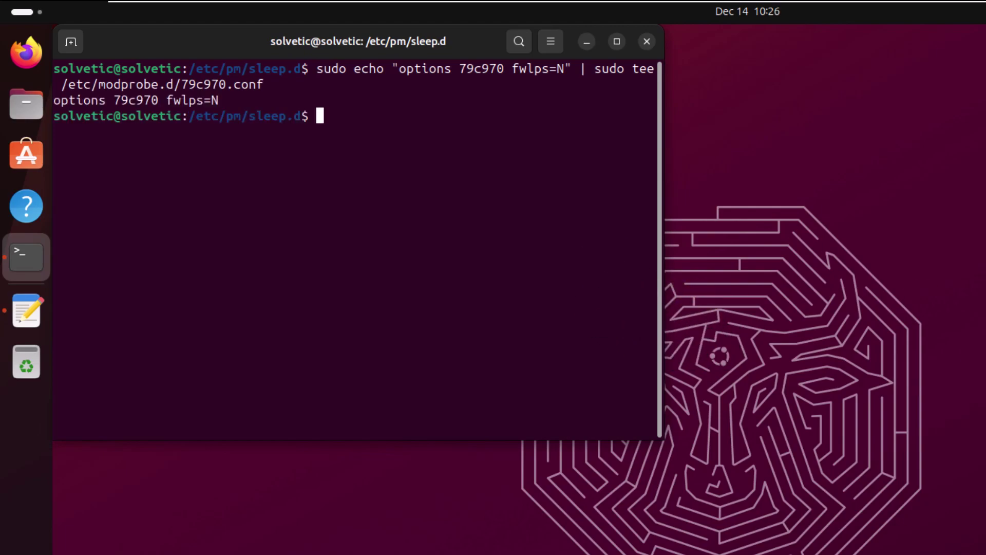
pyautogui.write('clear')
pyautogui.press('Return')
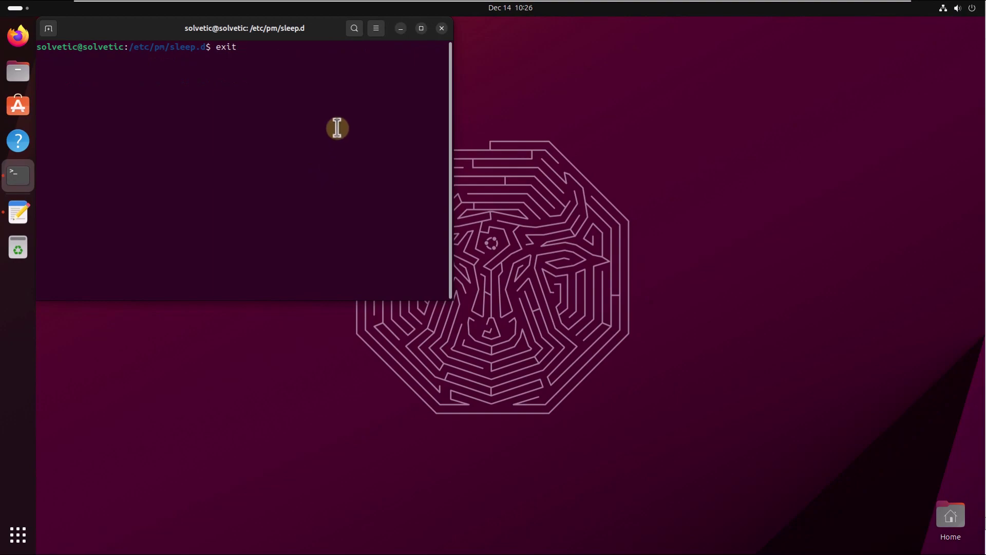
# - Exit the terminal and restart the computer from the quick settings power menu
pyautogui.press('Return')
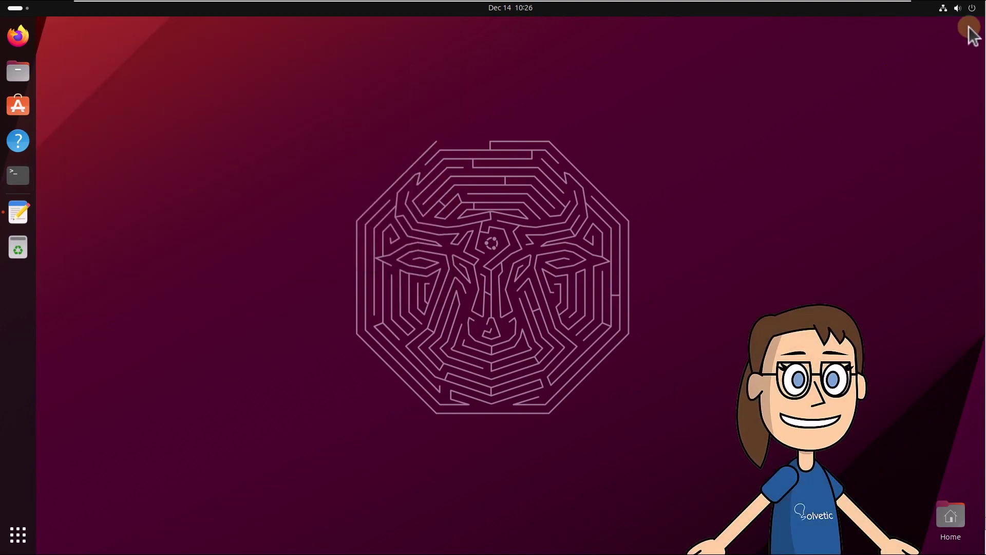
pyautogui.click(972, 8)
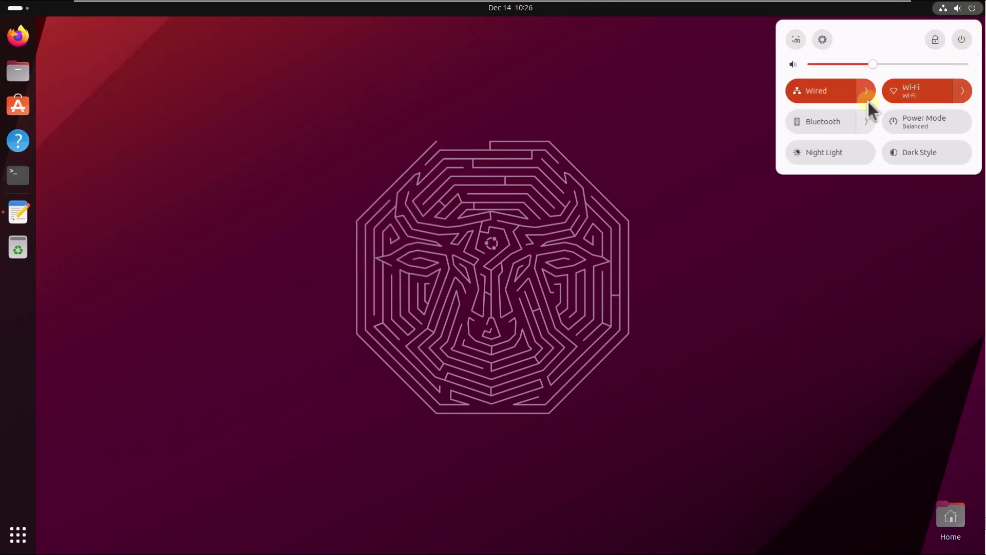
pyautogui.click(961, 40)
pyautogui.click(919, 116)
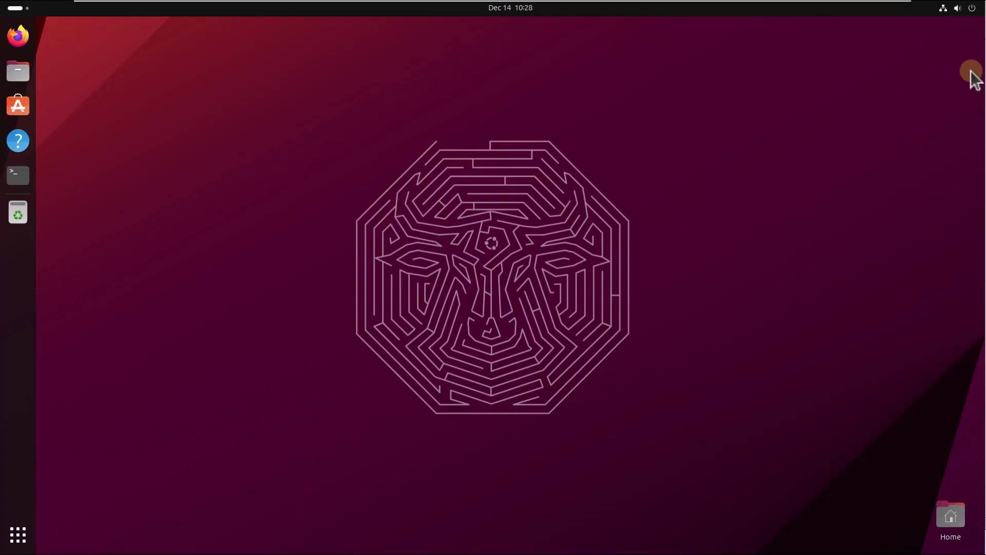
pyautogui.click(972, 8)
pyautogui.click(954, 91)
pyautogui.click(958, 92)
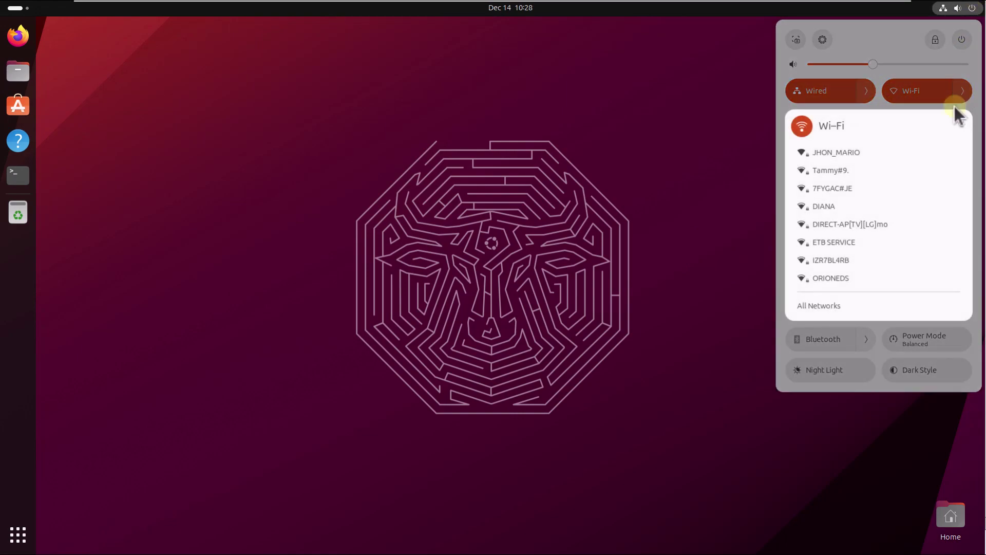
pyautogui.click(661, 195)
pyautogui.click(659, 193)
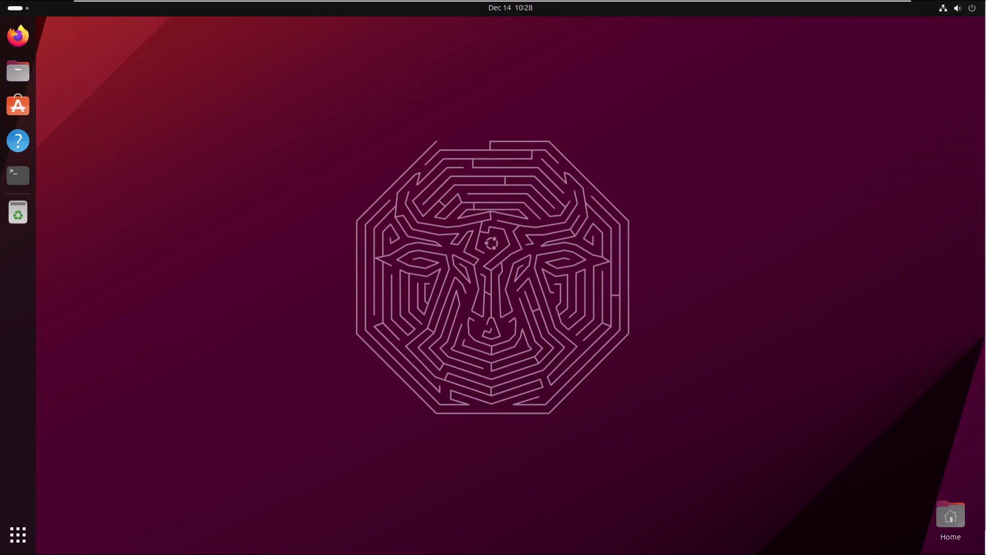